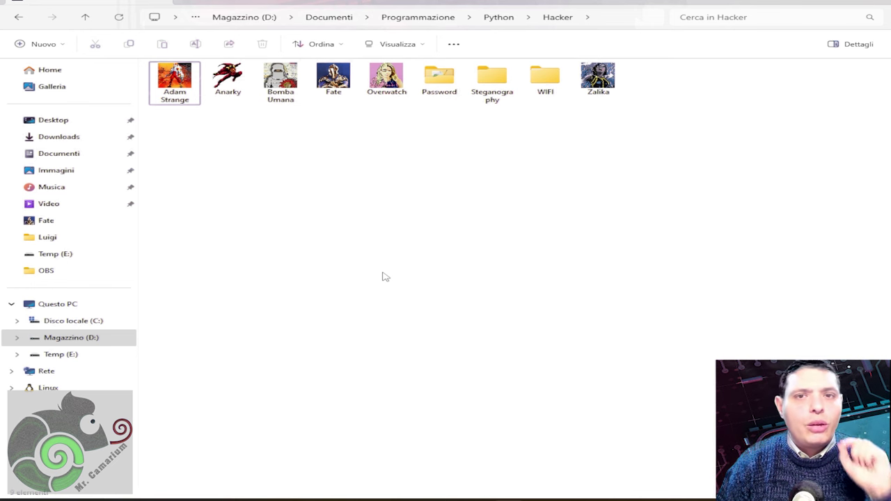
Close the Hacker folder window, switch to the Zalika project in PyCharm and highlight the try/except import block of main.py.
key(alt+F4)
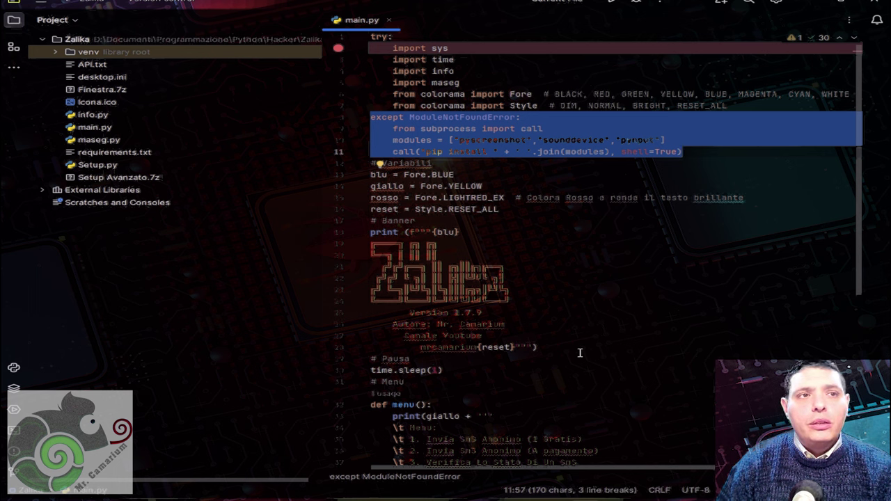
click(487, 145)
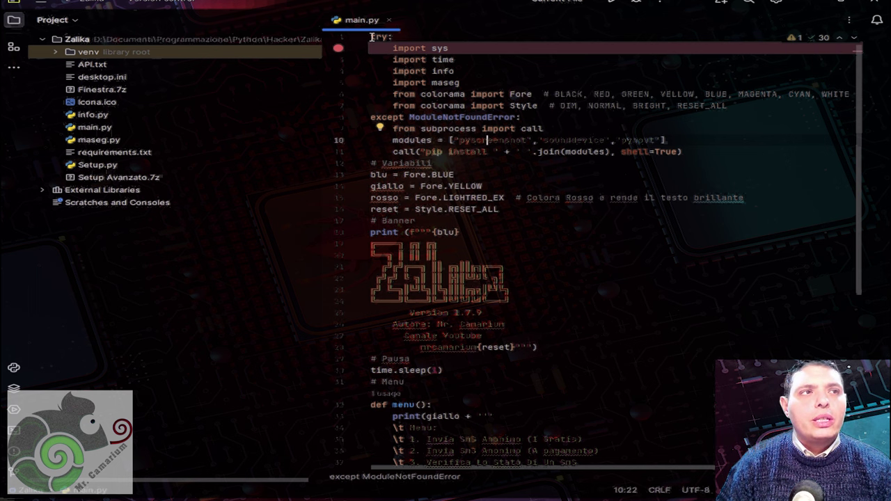
drag(371, 36, 686, 150)
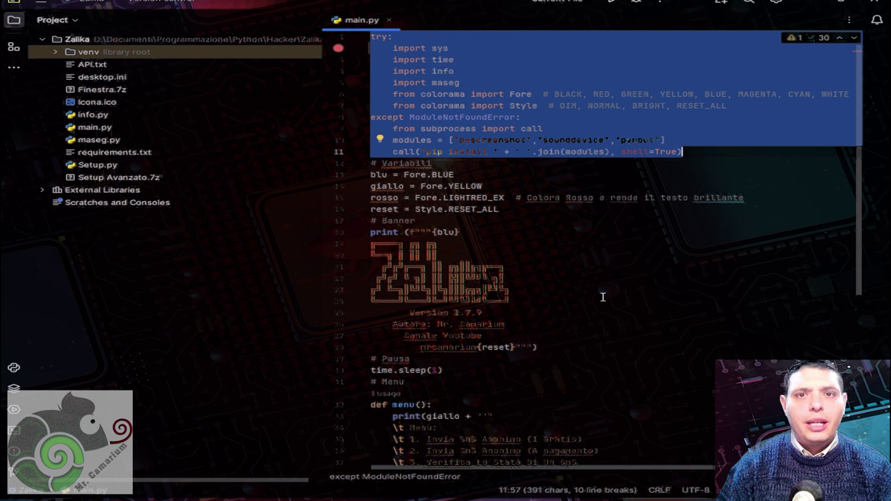
drag(557, 175, 557, 164)
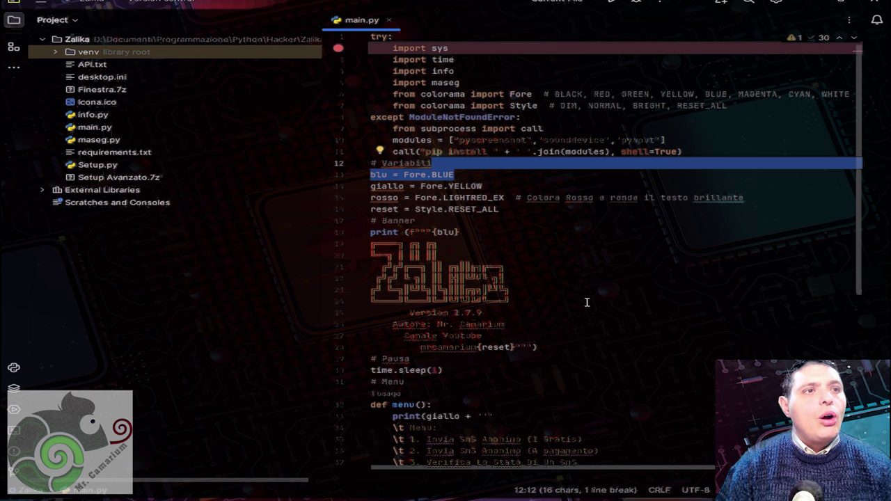
Examine the rest of main.py, from the color variables and banner to the menu function and its option branches.
scroll(583, 299, down, 4)
scroll(584, 300, up, 4)
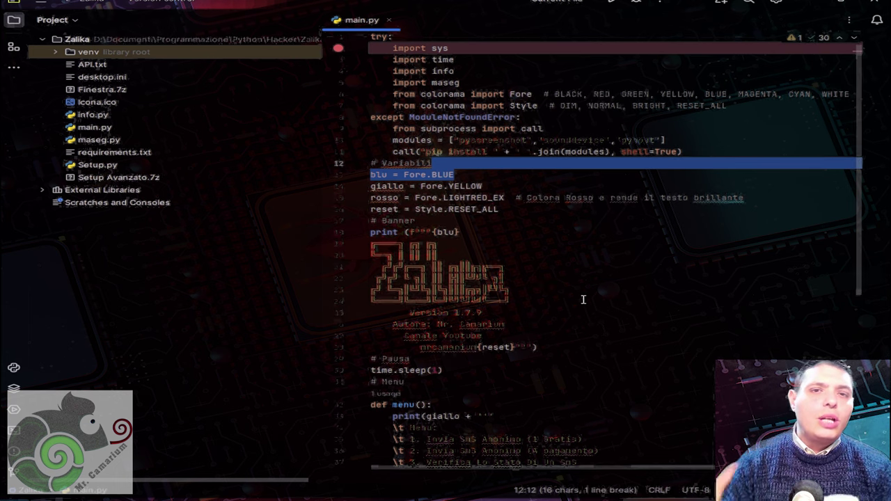
scroll(587, 298, down, 6)
scroll(592, 296, down, 3)
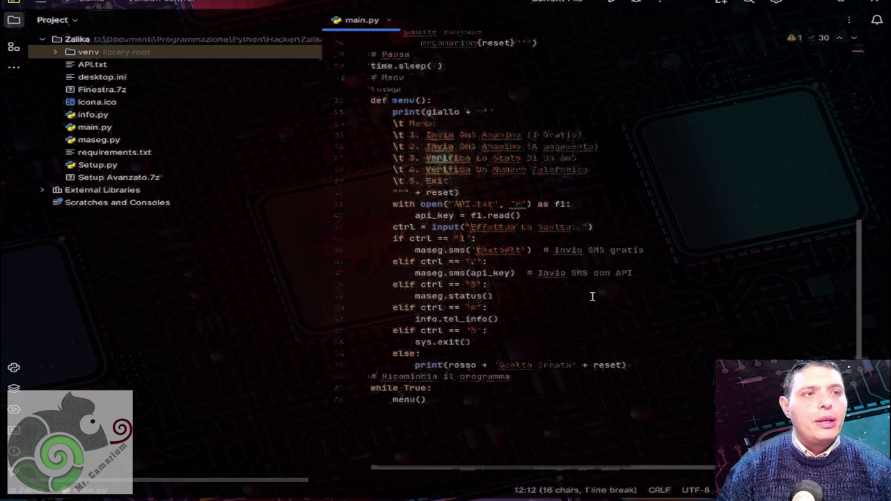
scroll(591, 297, up, 9)
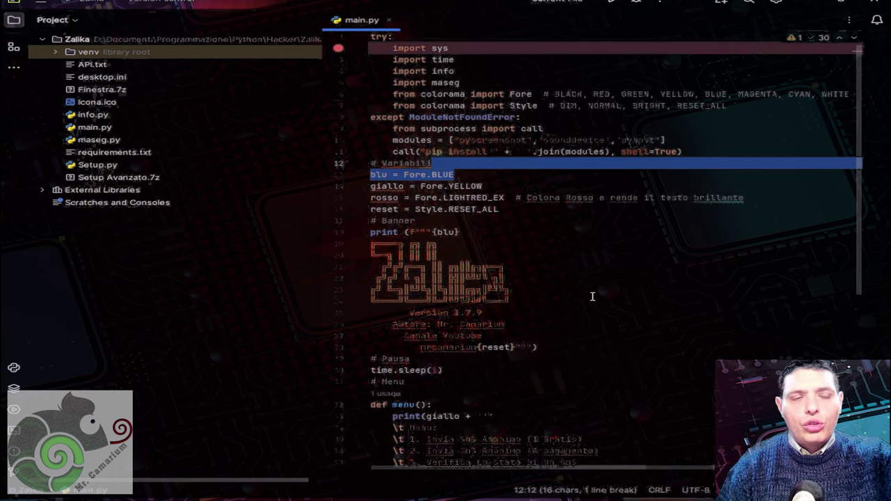
scroll(593, 297, down, 5)
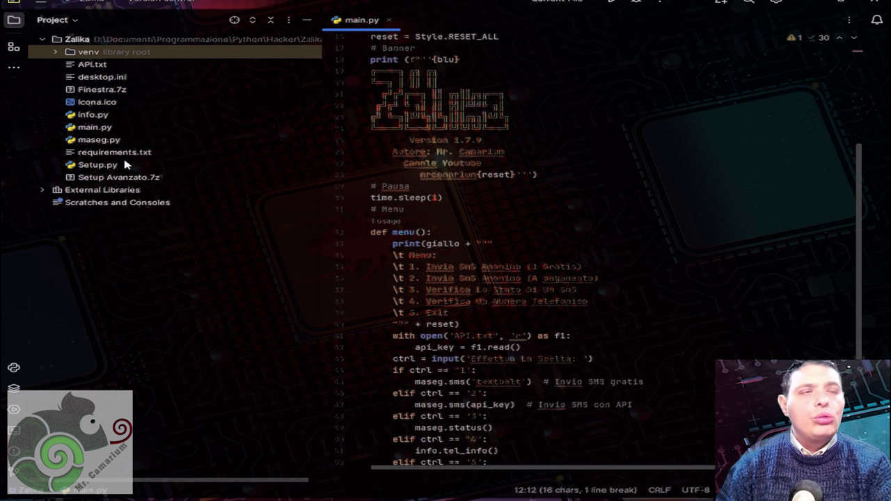
scroll(563, 186, up, 5)
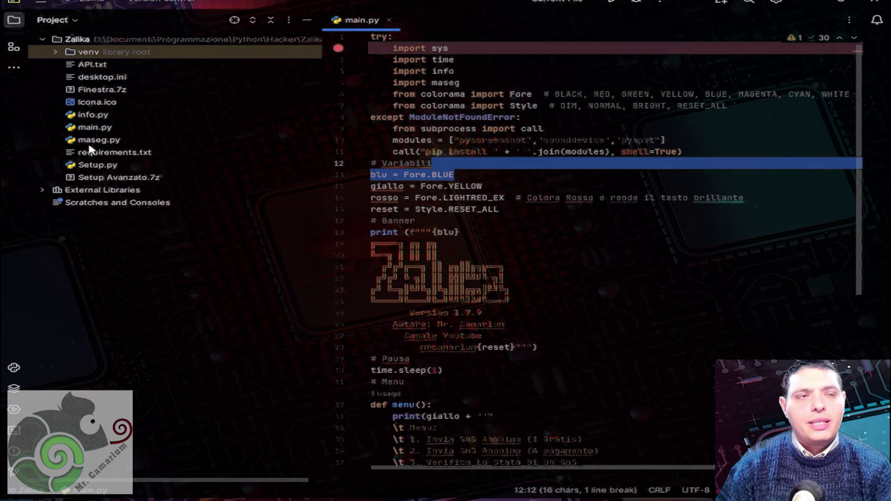
scroll(536, 321, down, 10)
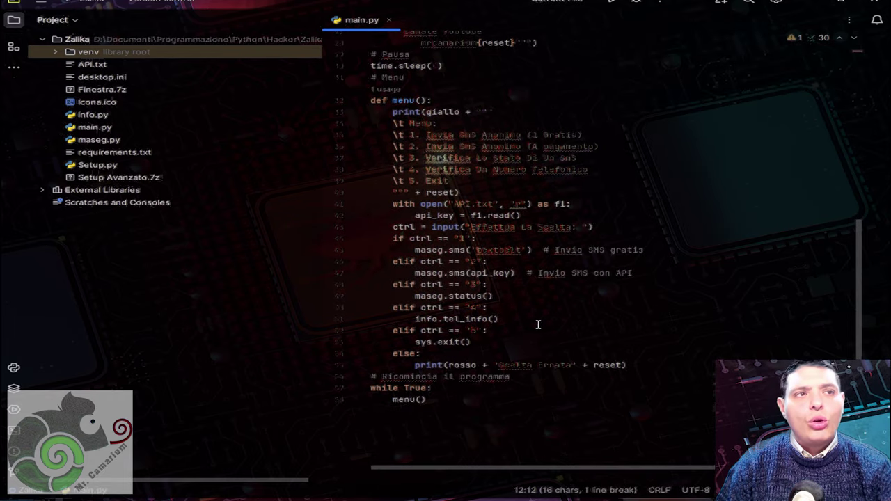
scroll(538, 324, up, 9)
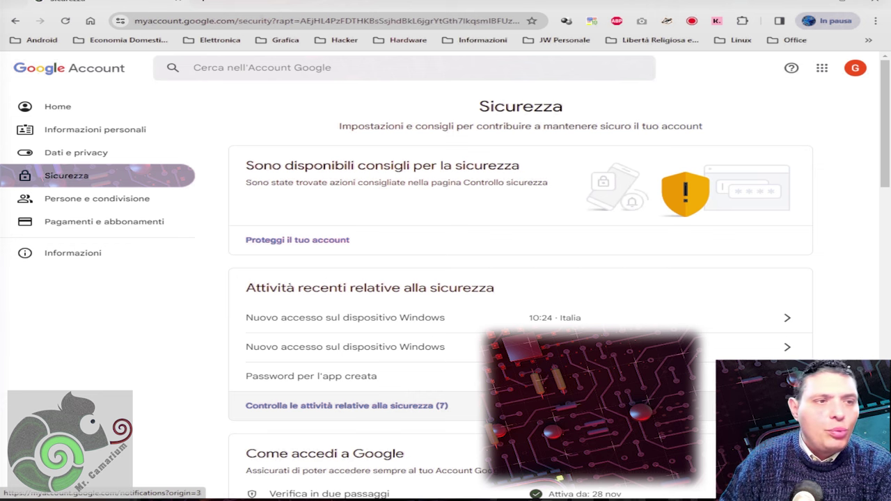
Open the two-step verification settings from the Google Account security page.
scroll(520, 278, down, 2)
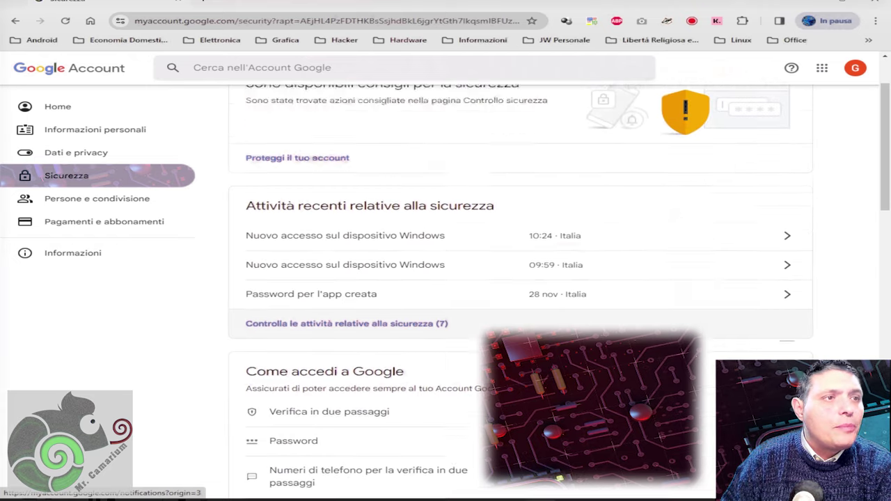
scroll(521, 278, up, 2)
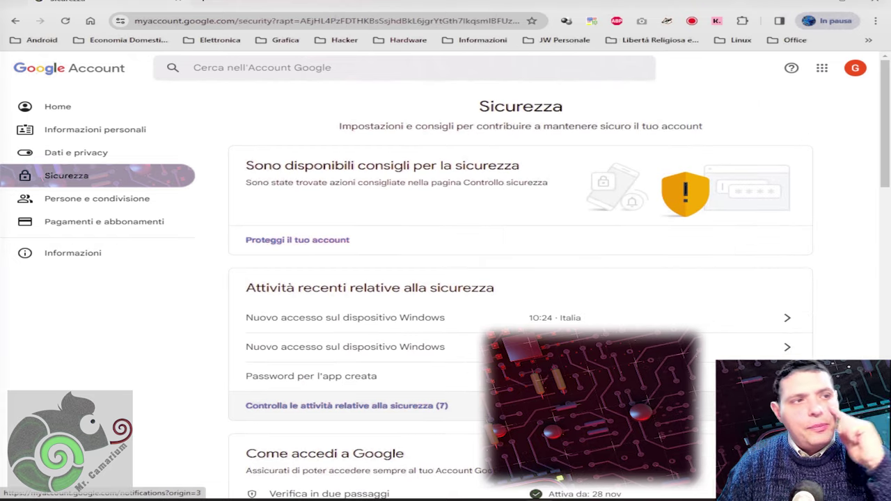
scroll(348, 385, down, 5)
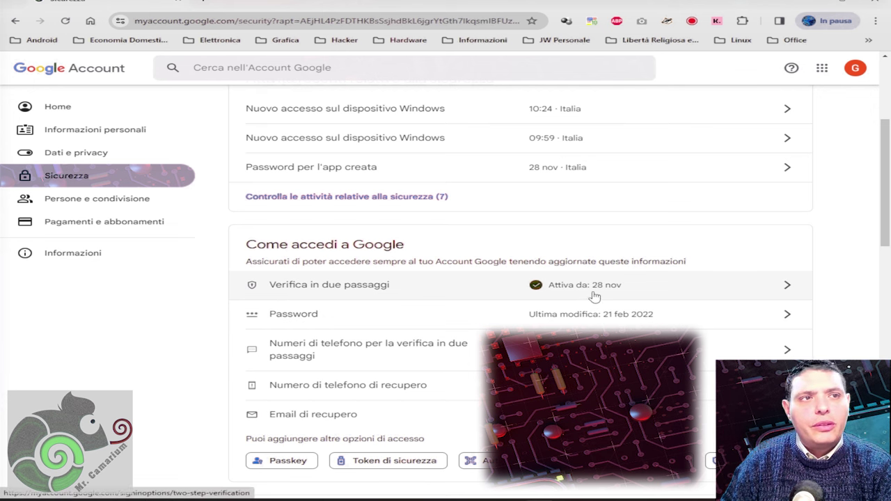
click(349, 292)
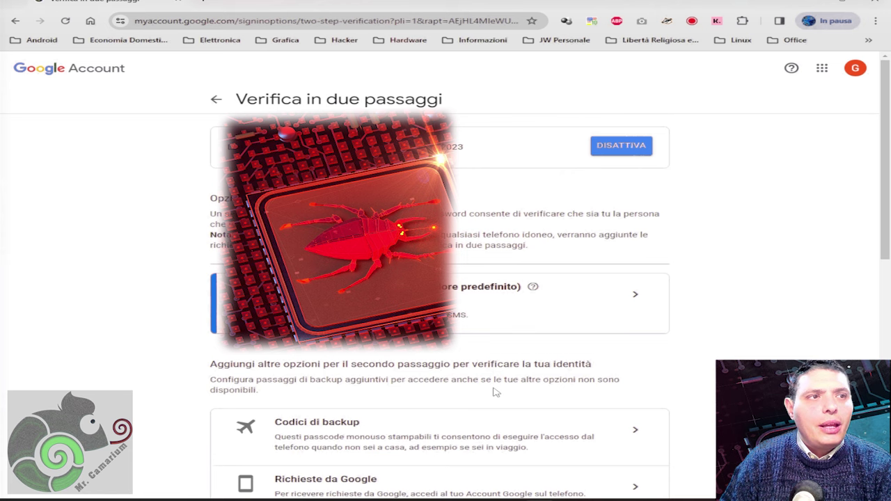
Open the app passwords page from the two-step verification settings.
scroll(494, 392, down, 4)
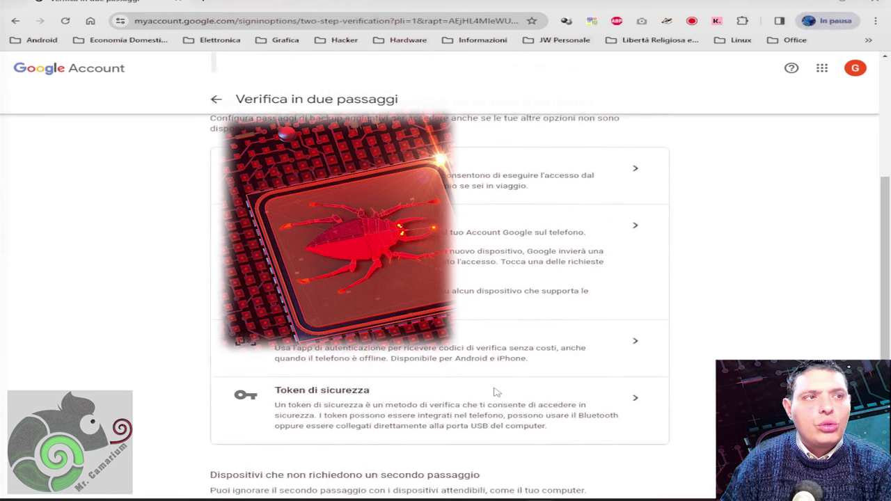
scroll(494, 392, up, 2)
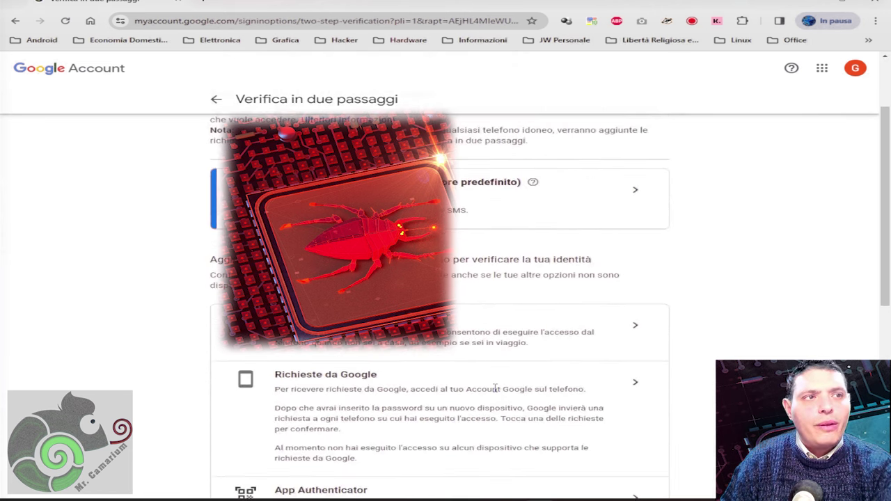
scroll(496, 387, down, 2)
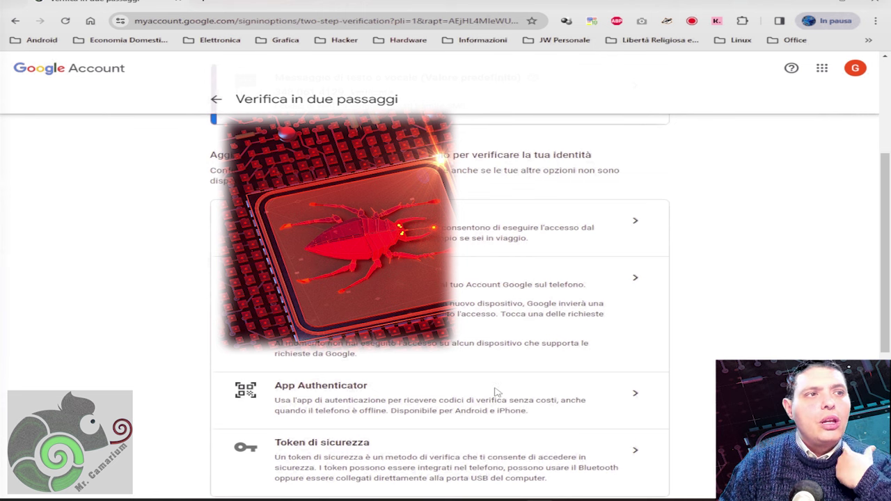
scroll(496, 392, down, 3)
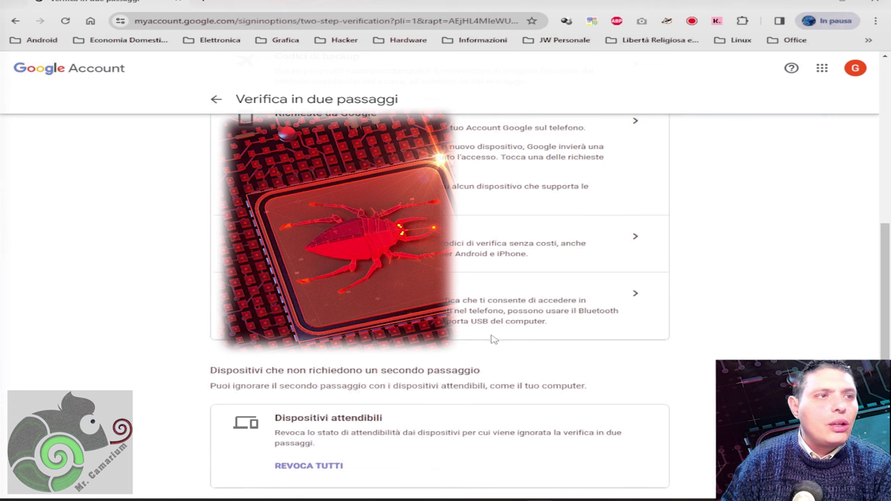
scroll(491, 339, up, 2)
scroll(491, 340, down, 1)
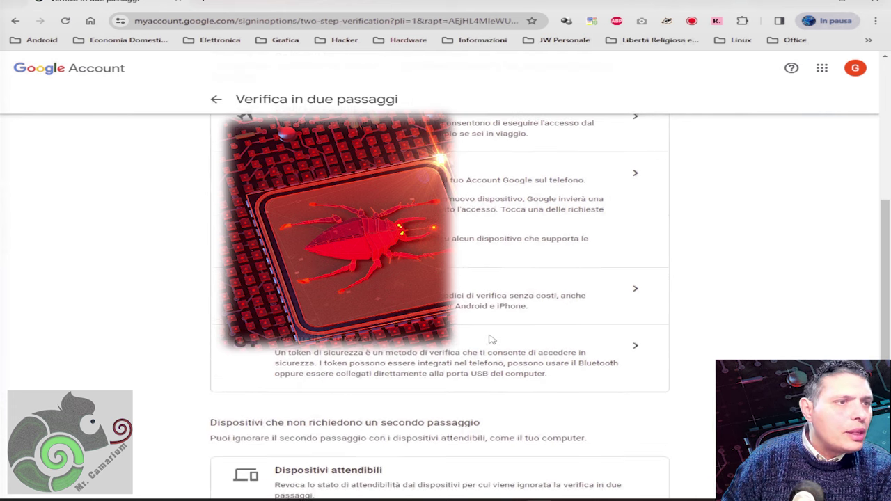
scroll(491, 340, down, 3)
scroll(489, 340, down, 1)
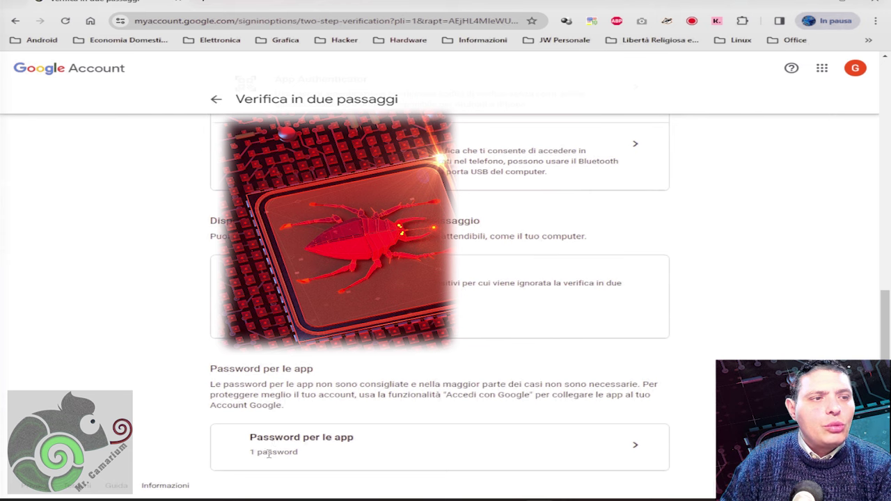
click(634, 446)
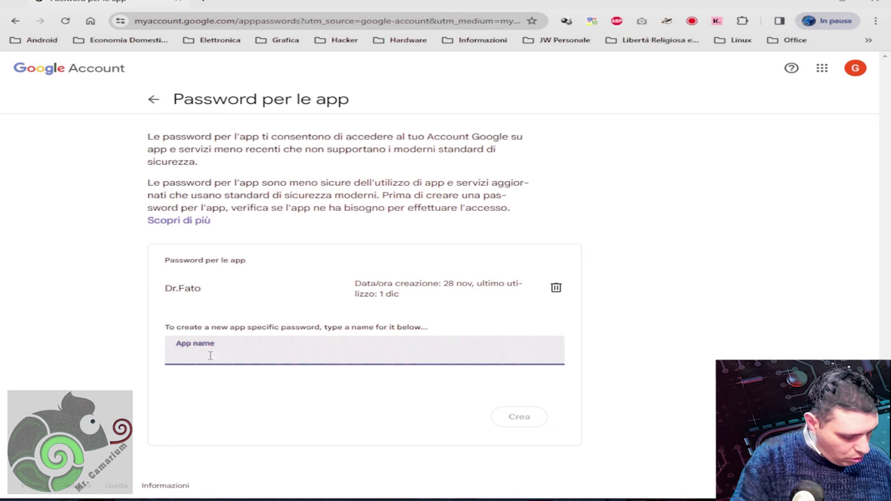
Generate a Google app password named Prova, dismiss the generated password and delete the Prova entry.
text(F)
key(BackSpace)
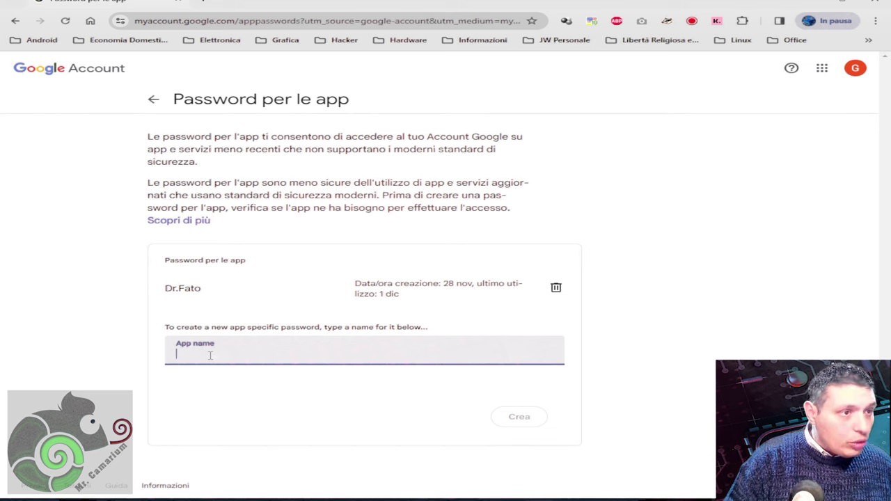
text(Prova)
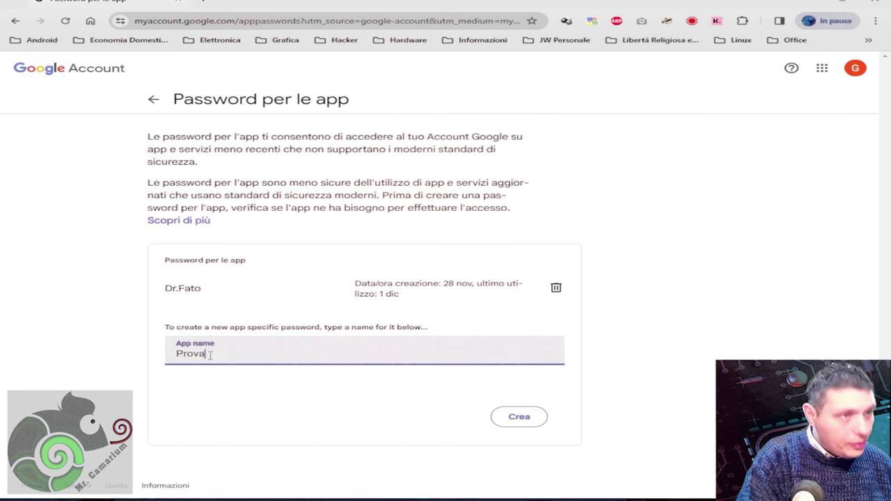
click(521, 417)
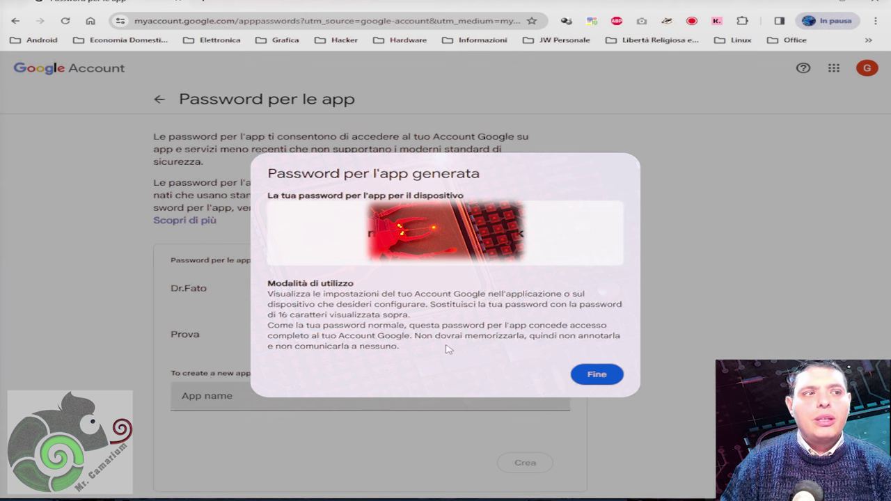
click(595, 378)
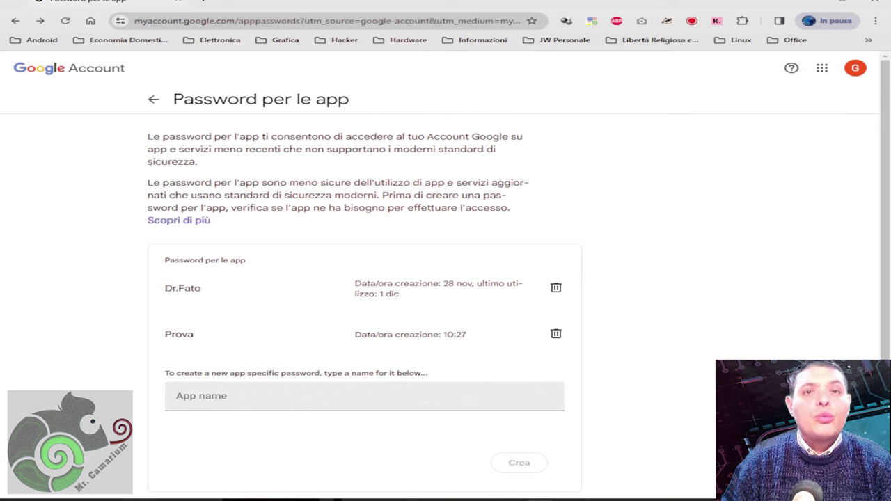
click(556, 334)
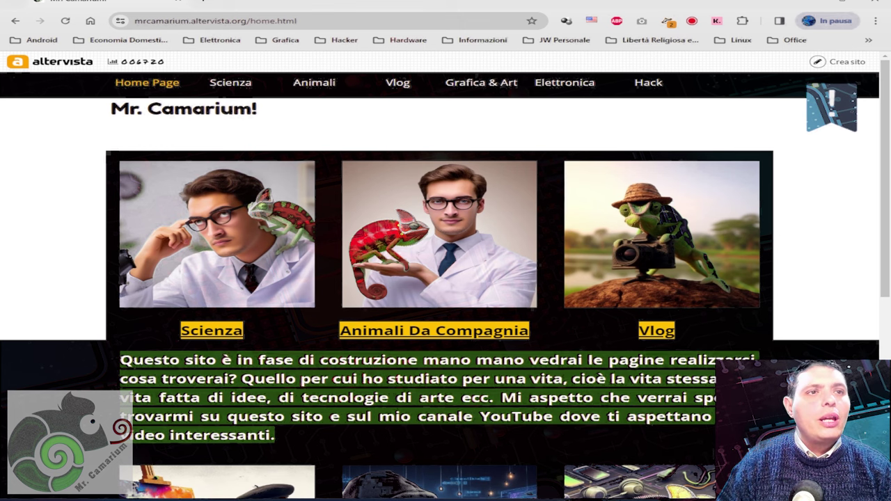
Look over the mrcamarium.altervista.org home page and open its Hacking page from the Hack section.
scroll(445, 278, down, 1)
scroll(446, 278, up, 1)
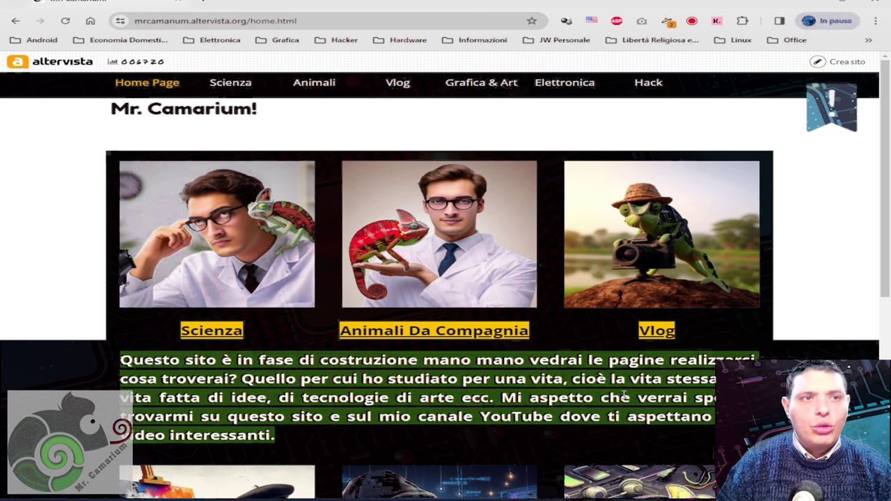
scroll(625, 396, down, 5)
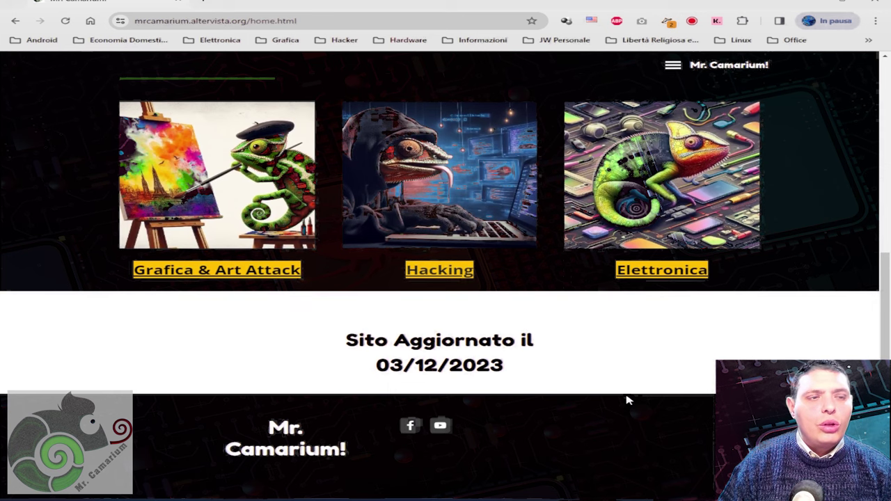
scroll(627, 399, up, 5)
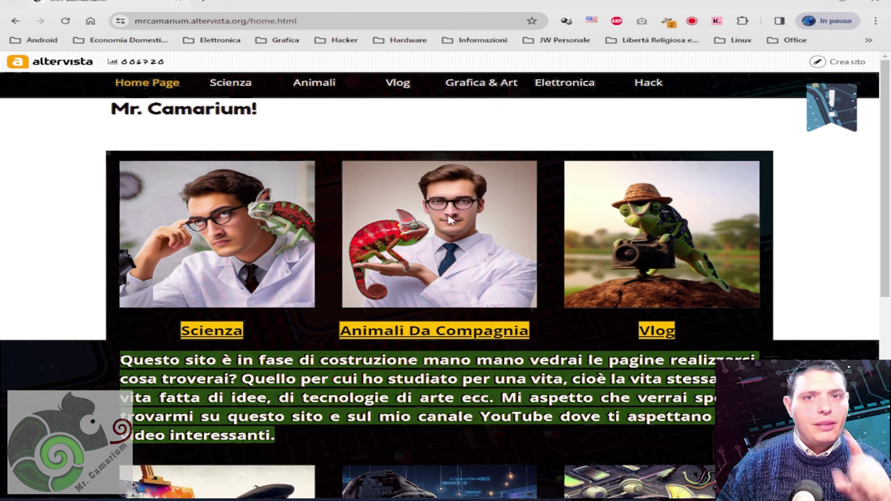
mouse_move(648, 86)
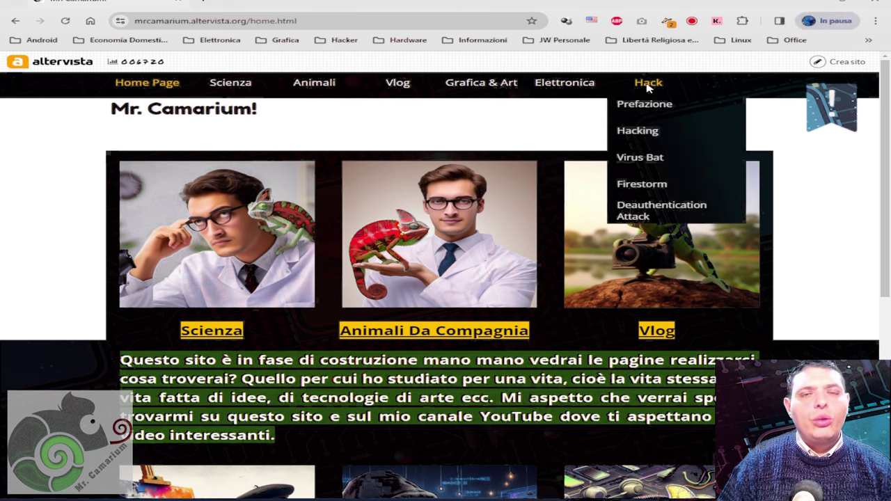
click(641, 131)
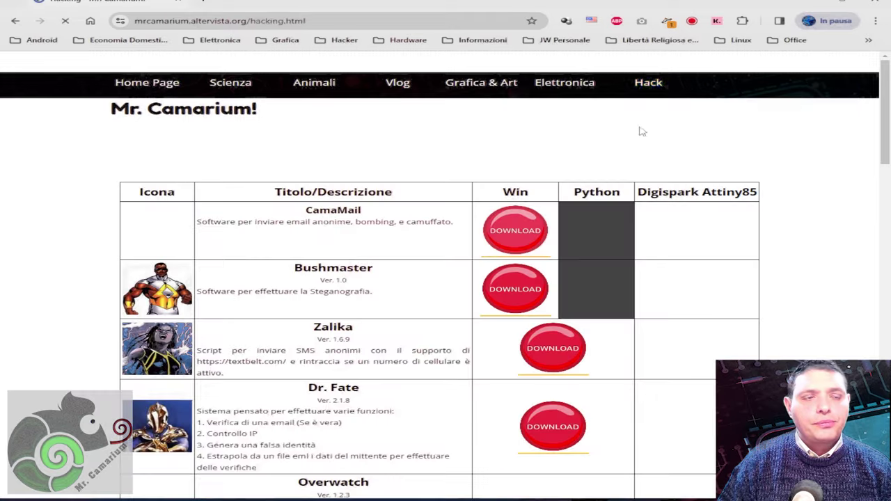
Examine the Hacking page's download table, including the Windows, Python and Digispark Attiny85 entries.
scroll(643, 367, down, 2)
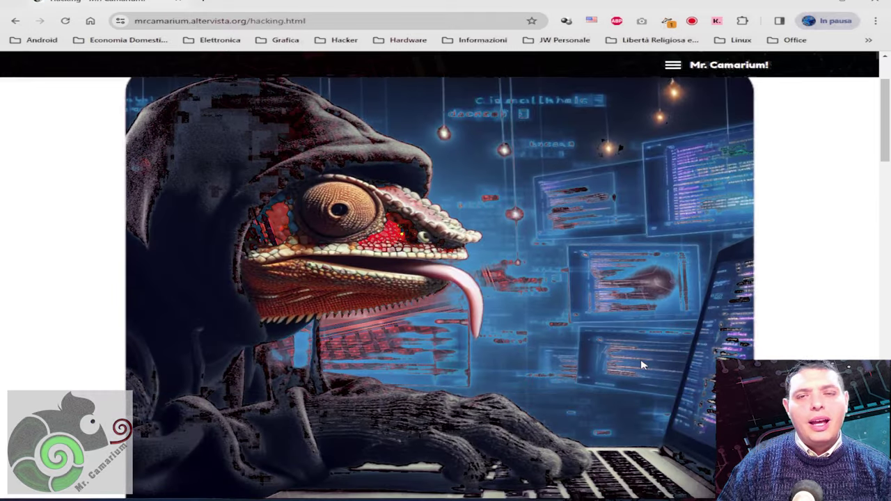
scroll(642, 364, down, 5)
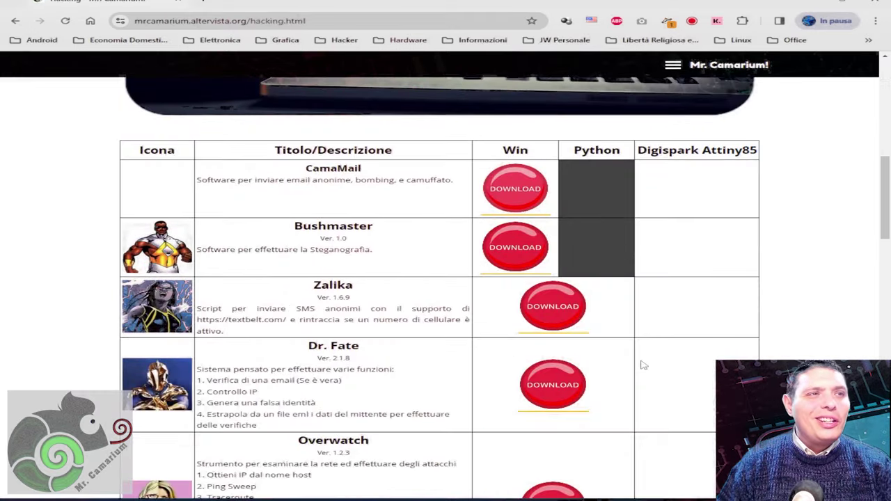
scroll(643, 365, down, 1)
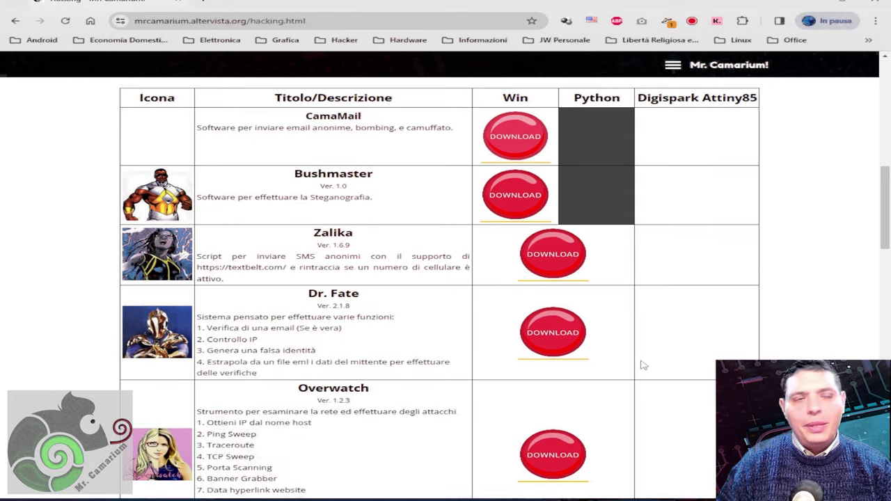
scroll(643, 364, down, 15)
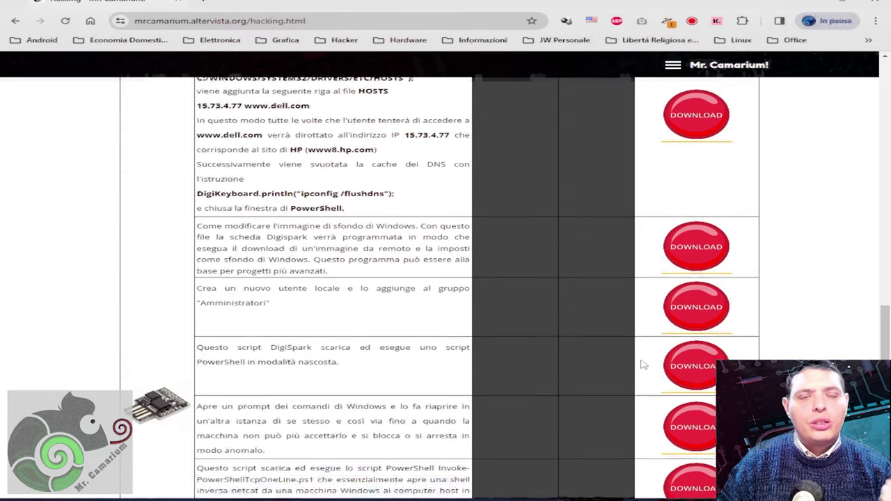
scroll(644, 364, down, 3)
scroll(644, 364, up, 18)
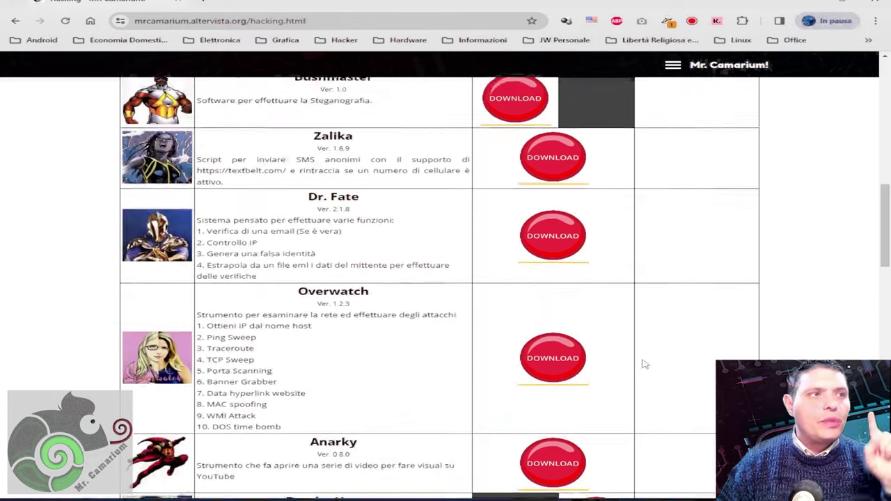
scroll(643, 364, up, 5)
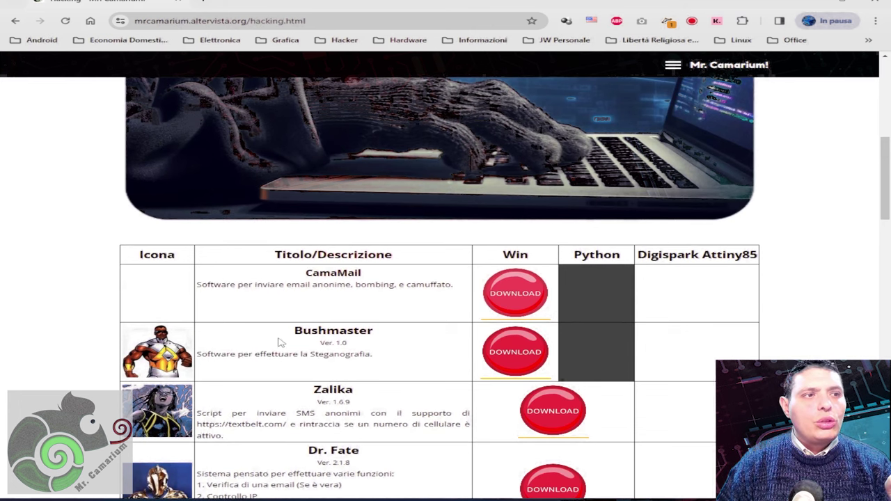